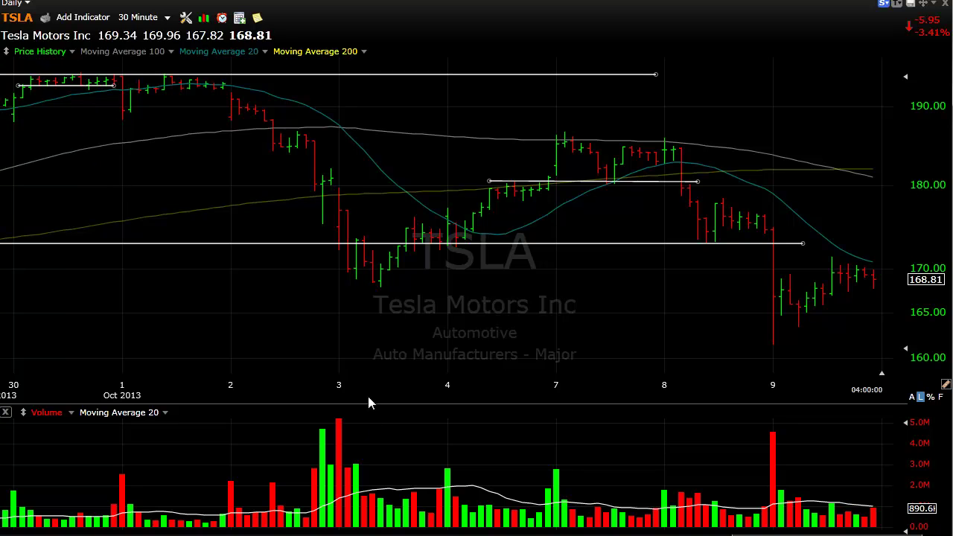
# Switch the TSLA chart to daily bars and examine the uptrend, its volume and the October 2 bar's data
pyautogui.press('d')
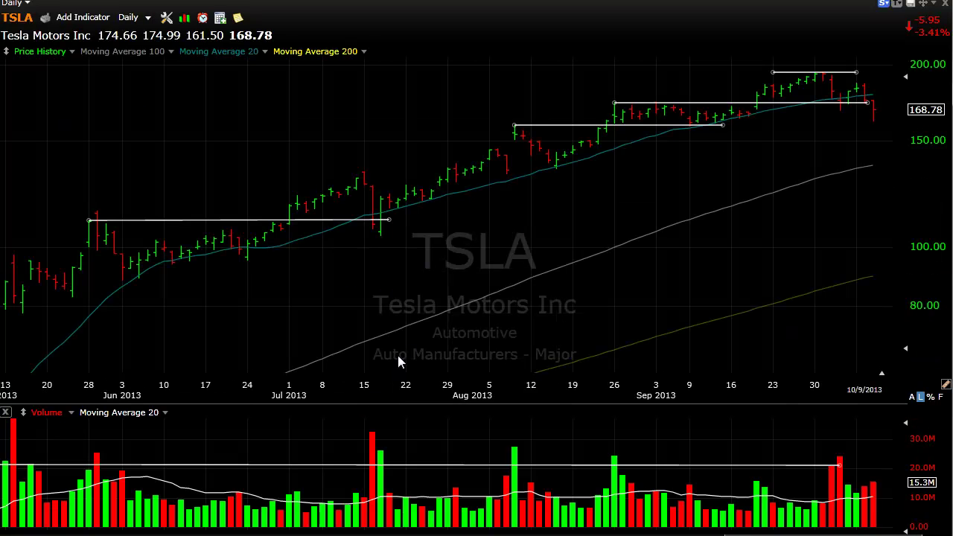
pyautogui.scroll(4, 745, 231)
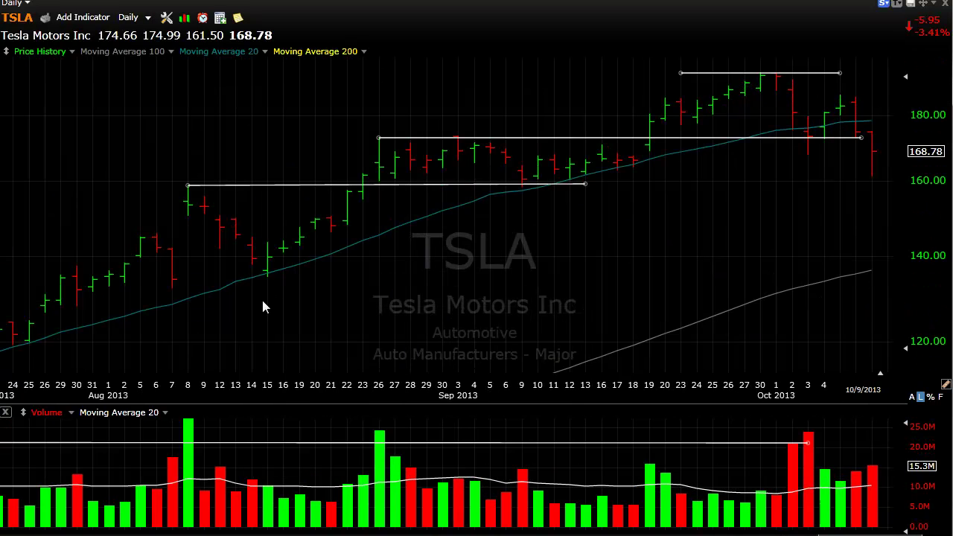
pyautogui.scroll(-6, 546, 231)
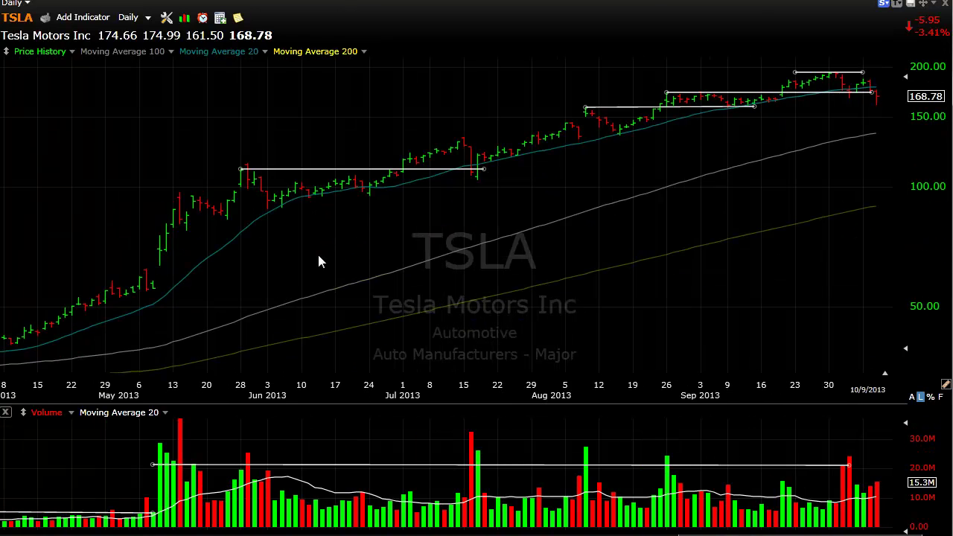
pyautogui.scroll(3, 719, 201)
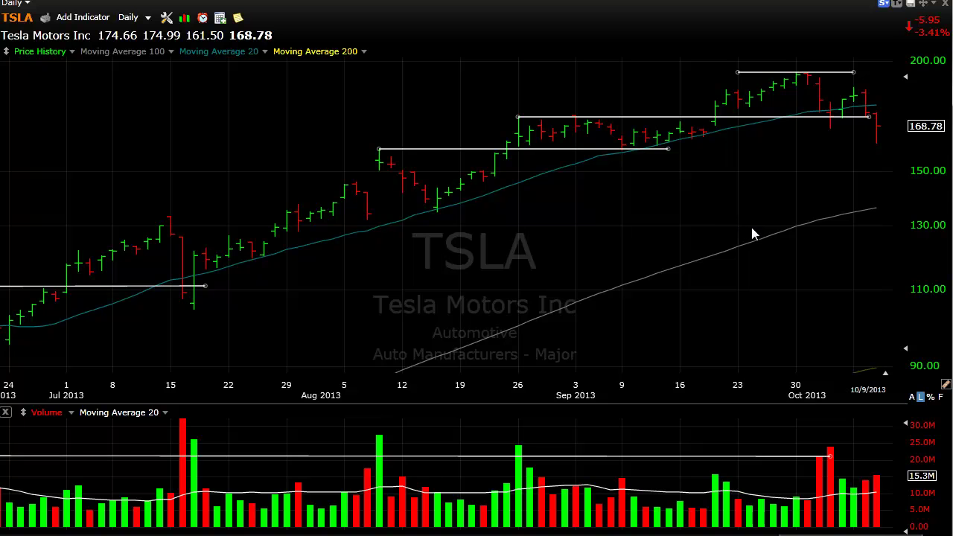
pyautogui.scroll(2, 752, 227)
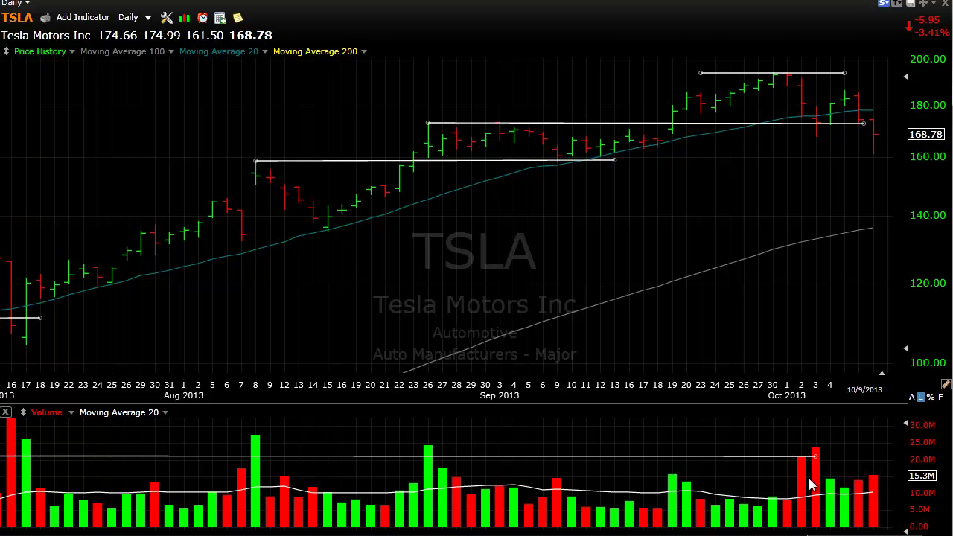
pyautogui.click(802, 249)
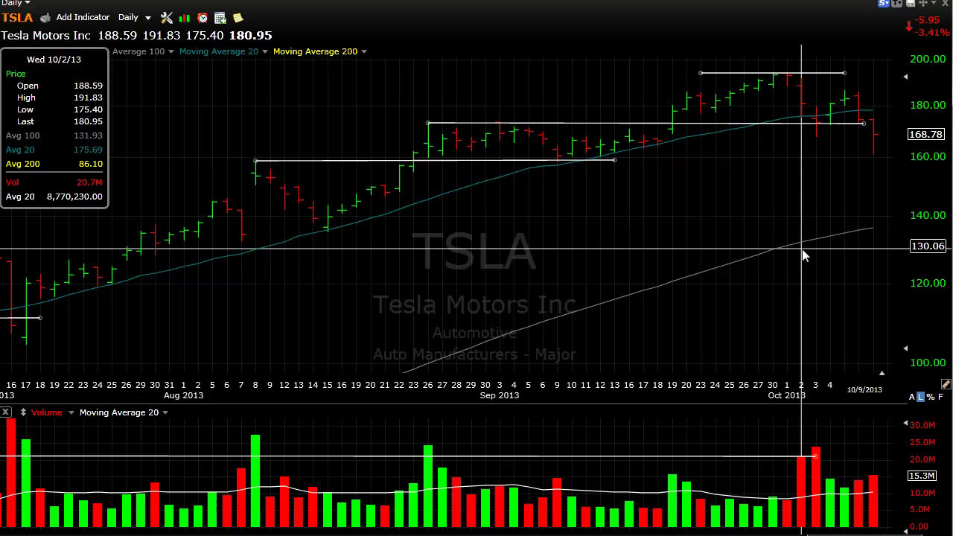
# Switch the TSLA chart to the 30-minute timeframe and examine the early October decline and the October 7 rebound
pyautogui.press('3')
pyautogui.press('0')
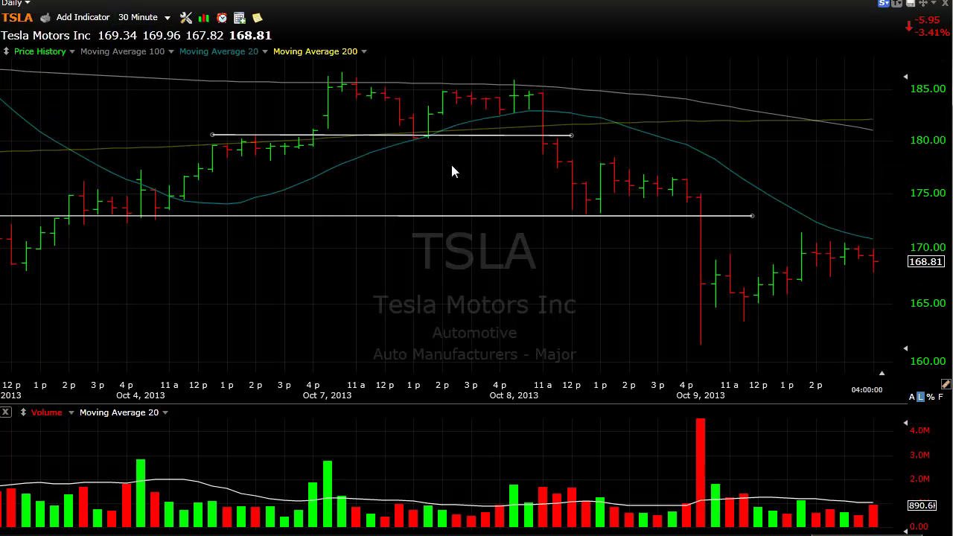
pyautogui.scroll(-2, 451, 164)
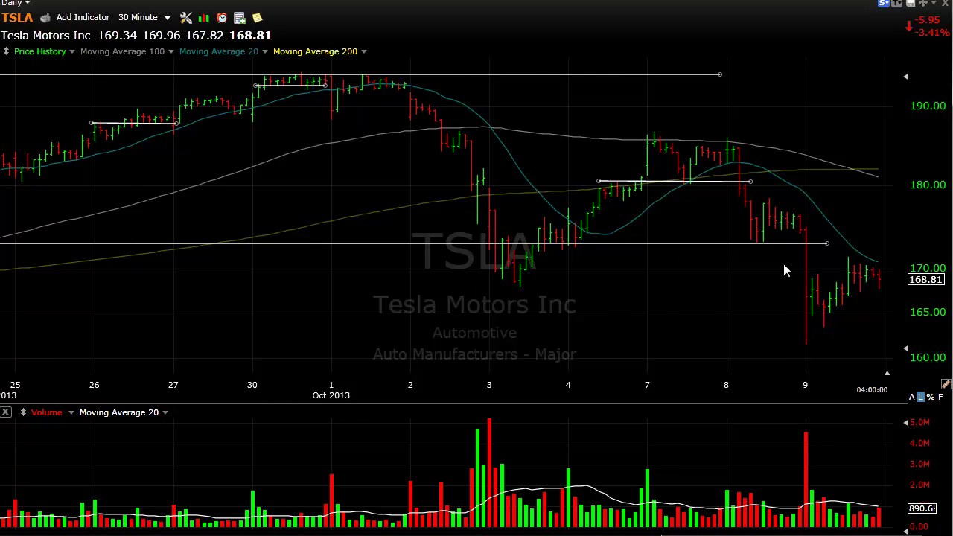
pyautogui.scroll(4, 775, 261)
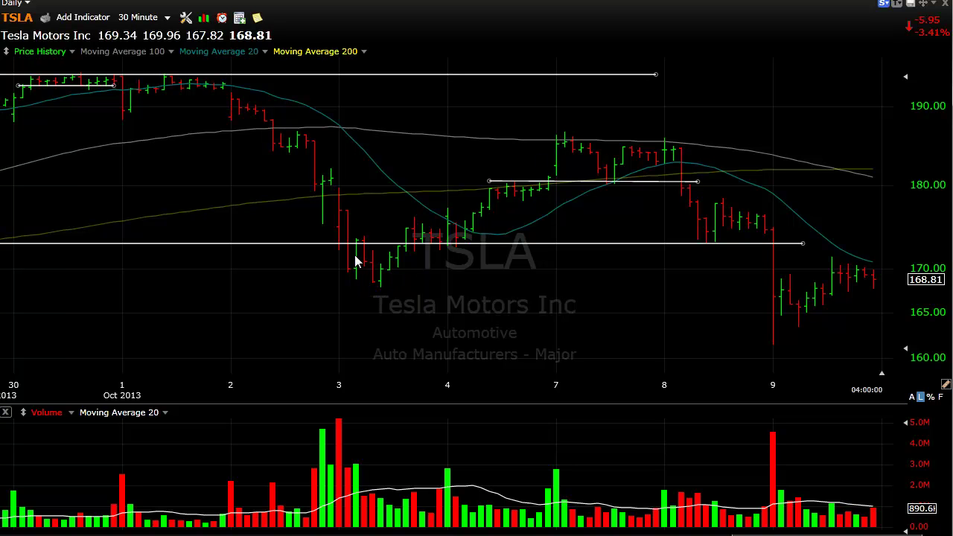
pyautogui.click(557, 140)
pyautogui.click(557, 140)
pyautogui.scroll(2, 734, 159)
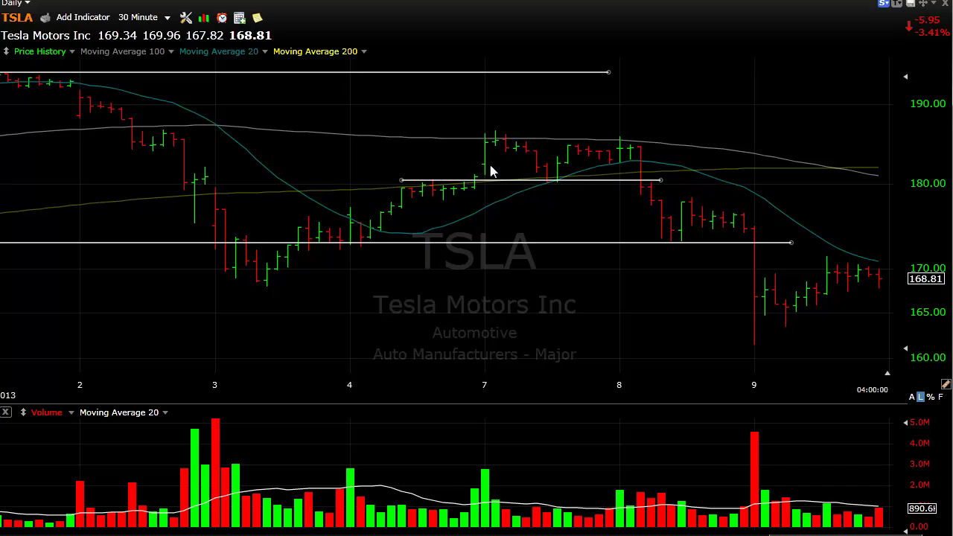
# Reposition the long horizontal support line on the TSLA chart at about 173, along the October 4 lows
pyautogui.moveTo(375, 182)
pyautogui.moveTo(374, 249); pyautogui.dragTo(355, 243)
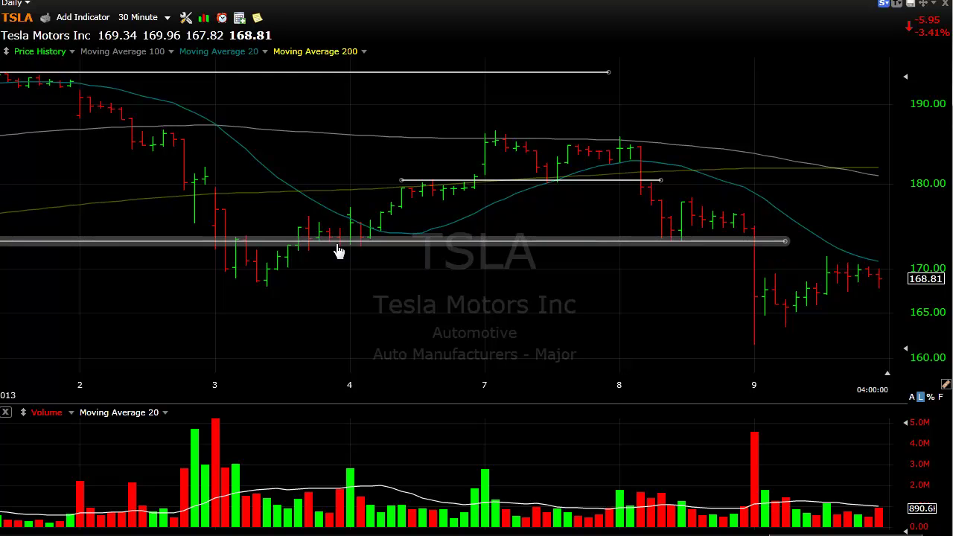
pyautogui.moveTo(362, 247); pyautogui.dragTo(360, 255)
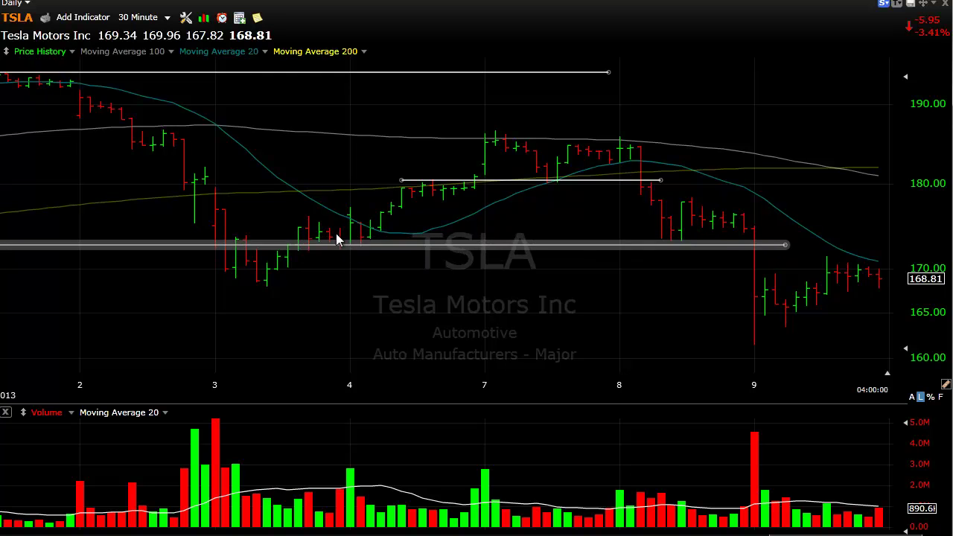
# Trace the TSLA support line near 173 back to the late August highs, and return to the October bars
pyautogui.scroll(-3, 341, 292)
pyautogui.scroll(-2, 343, 293)
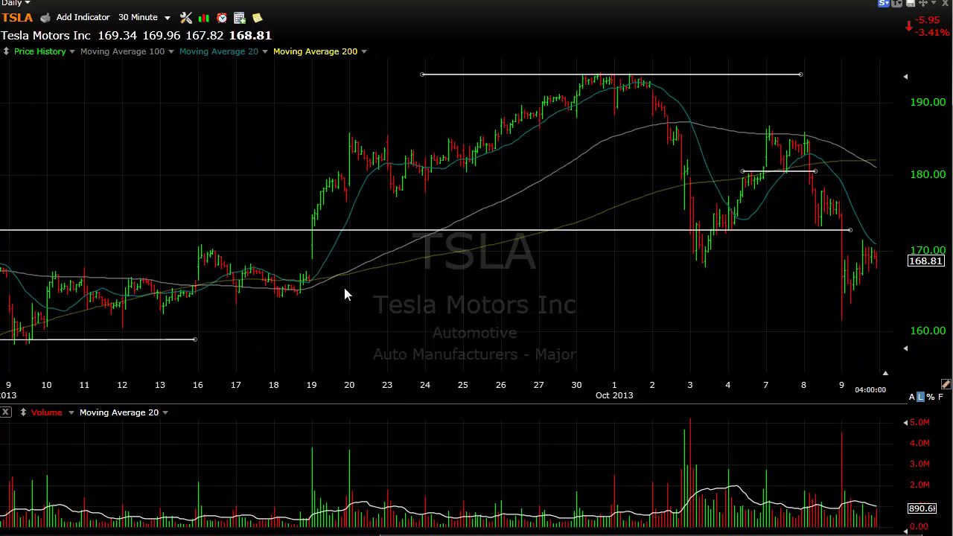
pyautogui.scroll(1, 254, 185)
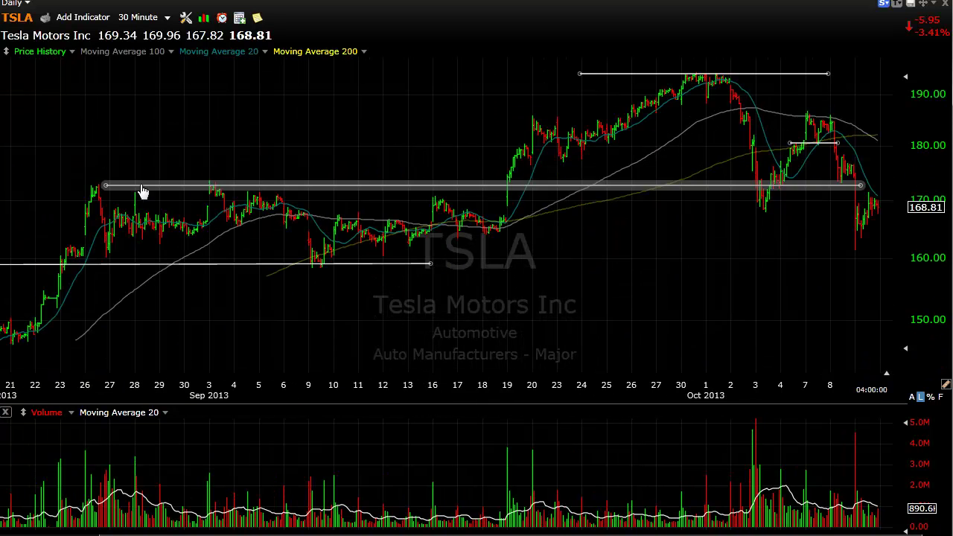
pyautogui.moveTo(74, 184)
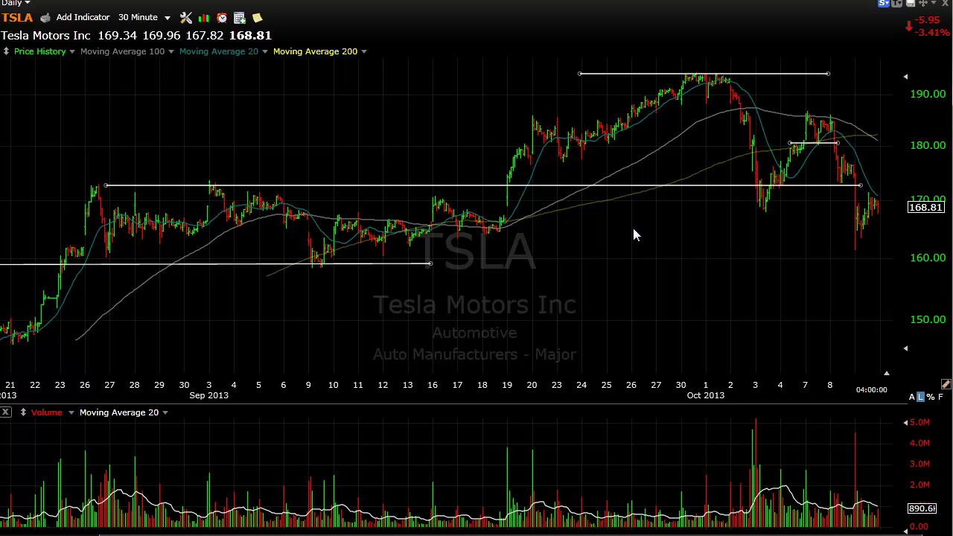
pyautogui.scroll(1, 744, 229)
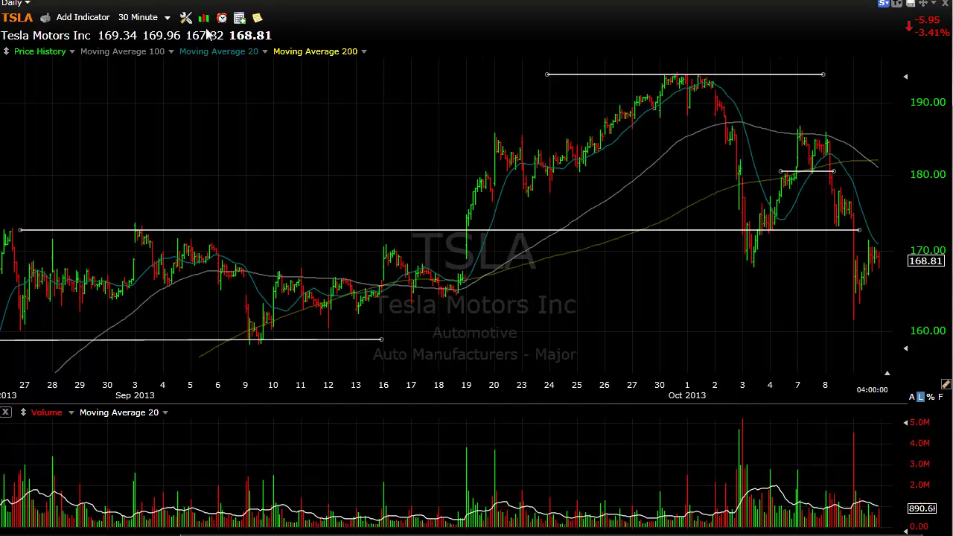
pyautogui.scroll(4, 652, 227)
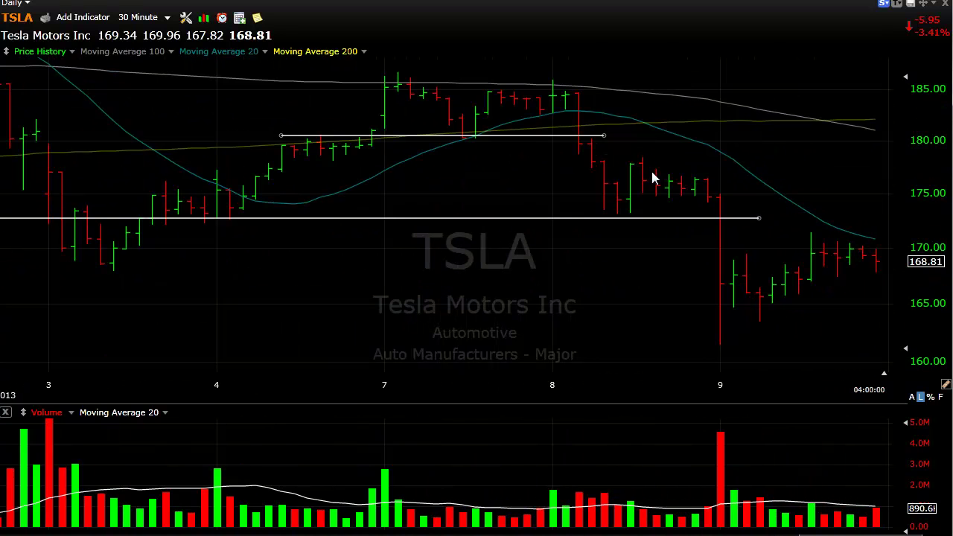
# Inspect the October 8 TSLA breakdown below the 180 line and the move towards the line near 173
pyautogui.moveTo(723, 233)
pyautogui.mouseDown()
pyautogui.moveTo(719, 324)
pyautogui.moveTo(732, 265)
pyautogui.moveTo(732, 232)
pyautogui.moveTo(724, 230)
pyautogui.mouseUp()
pyautogui.moveTo(762, 250); pyautogui.dragTo(773, 247)
pyautogui.scroll(-1, 771, 251)
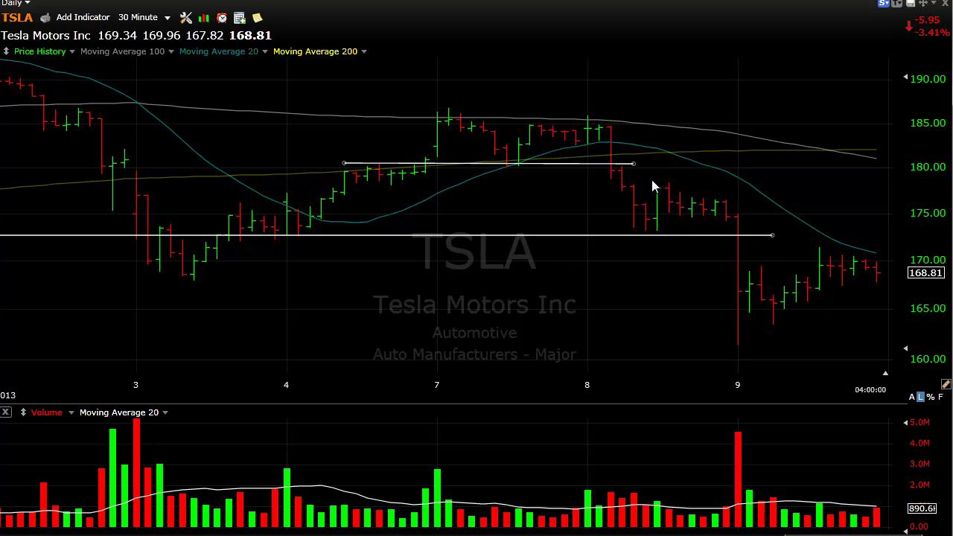
pyautogui.moveTo(630, 157); pyautogui.dragTo(611, 149)
pyautogui.moveTo(609, 182); pyautogui.dragTo(638, 176)
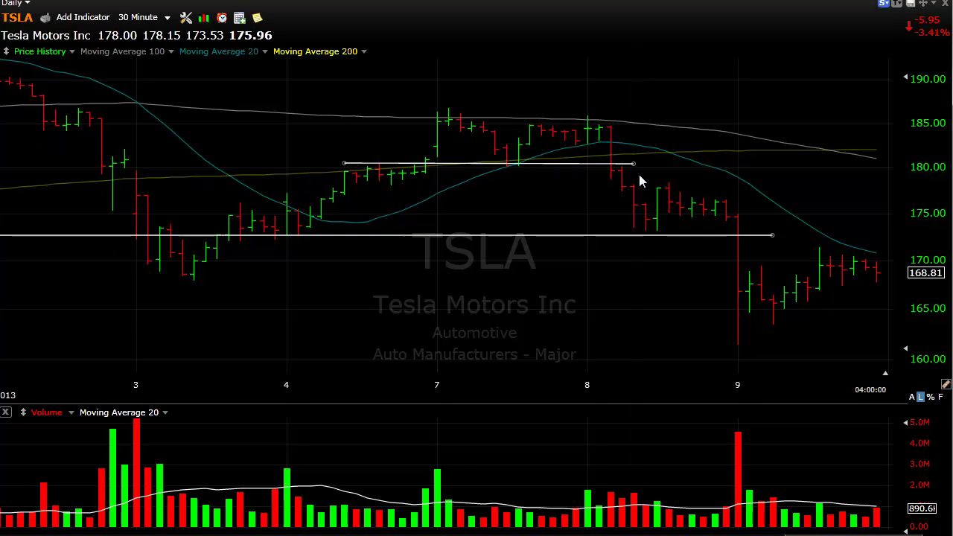
pyautogui.click(623, 183)
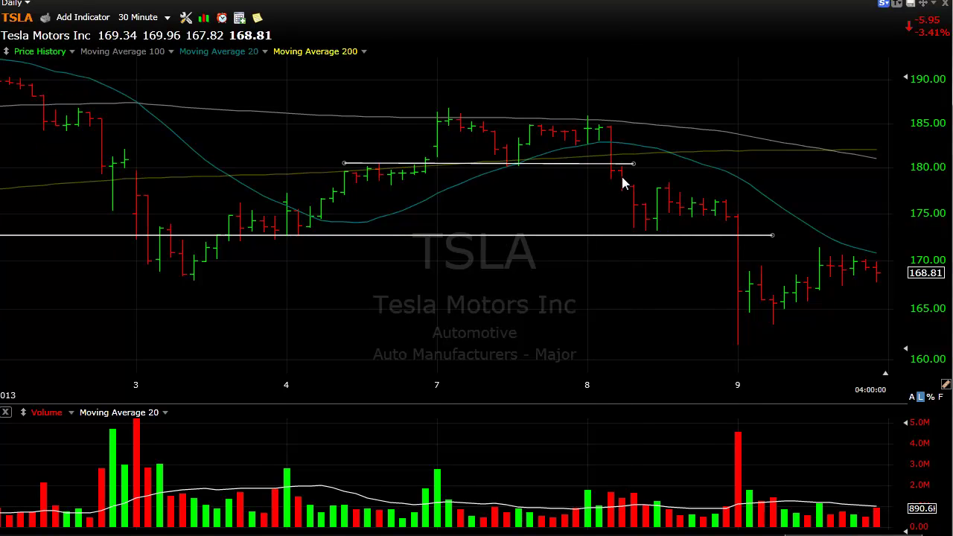
pyautogui.moveTo(623, 183); pyautogui.dragTo(625, 184)
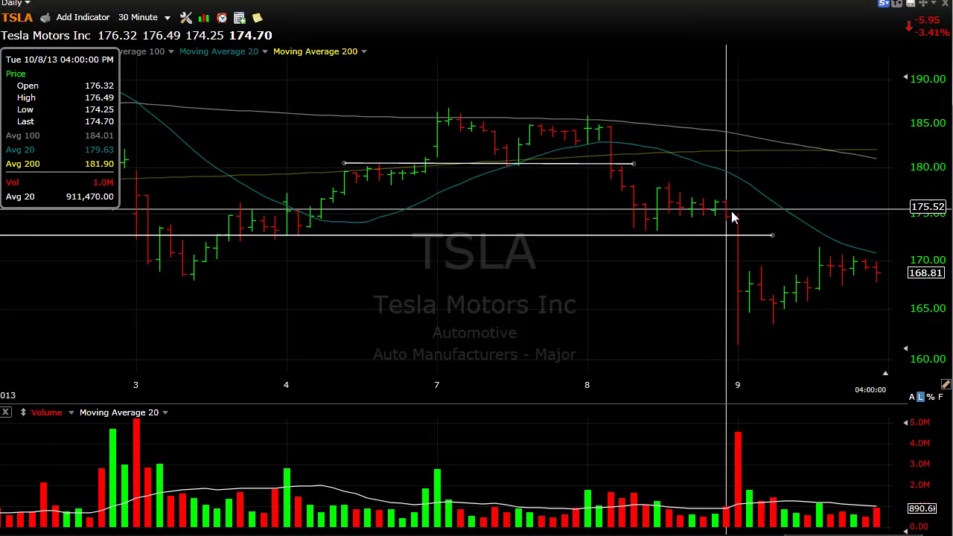
# Inspect the October 9 TSLA sell-off and bounce against the broken support line using the crosshair read-out
pyautogui.moveTo(738, 249); pyautogui.dragTo(738, 248)
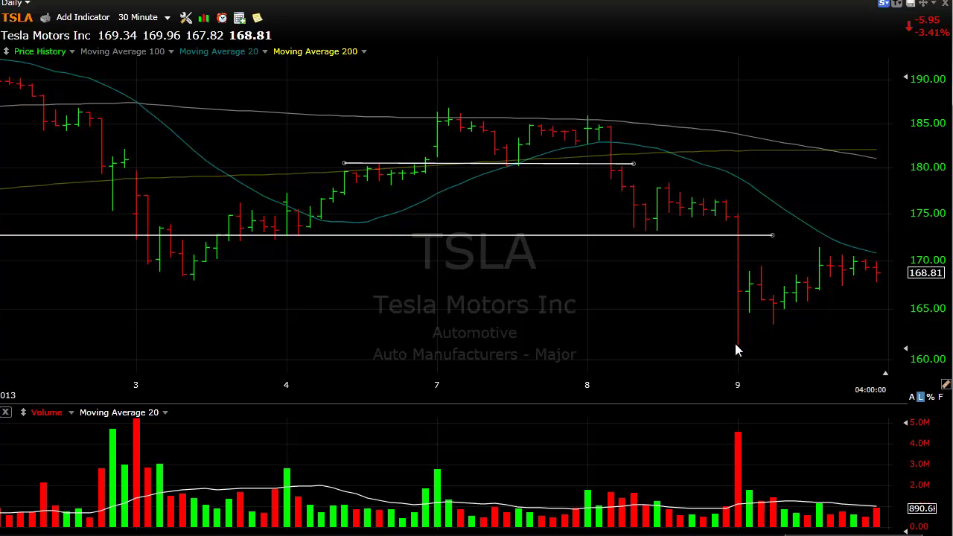
pyautogui.click(792, 245)
pyautogui.moveTo(792, 242); pyautogui.dragTo(793, 239)
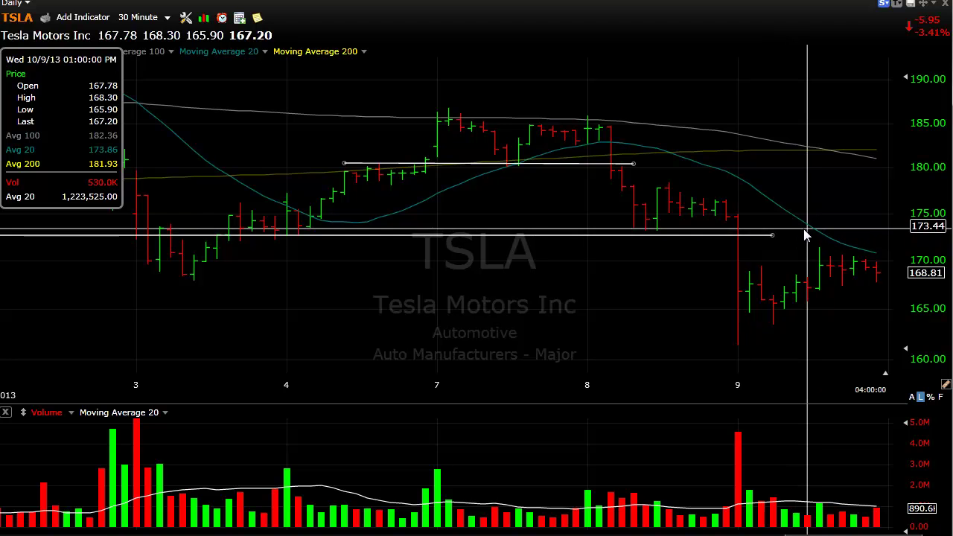
pyautogui.moveTo(807, 236); pyautogui.dragTo(806, 235)
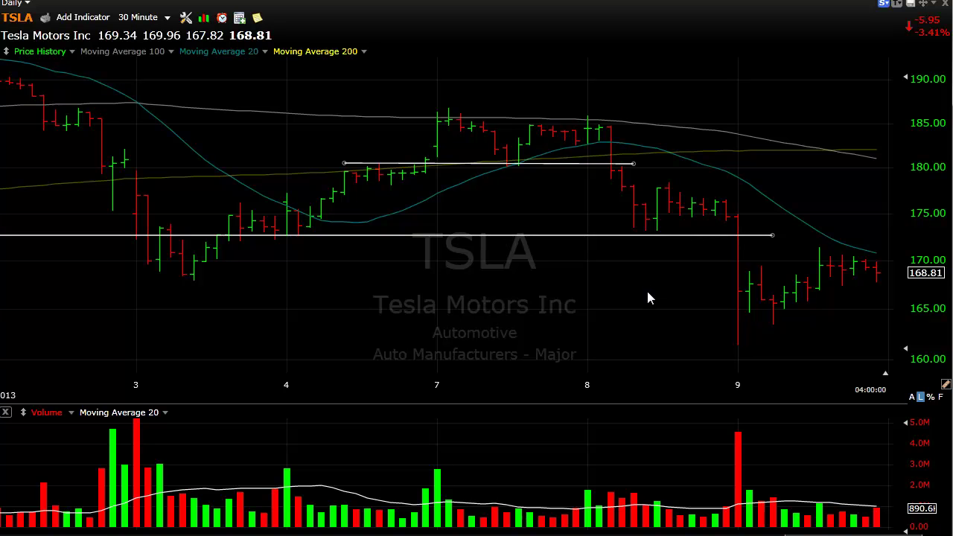
pyautogui.click(597, 276)
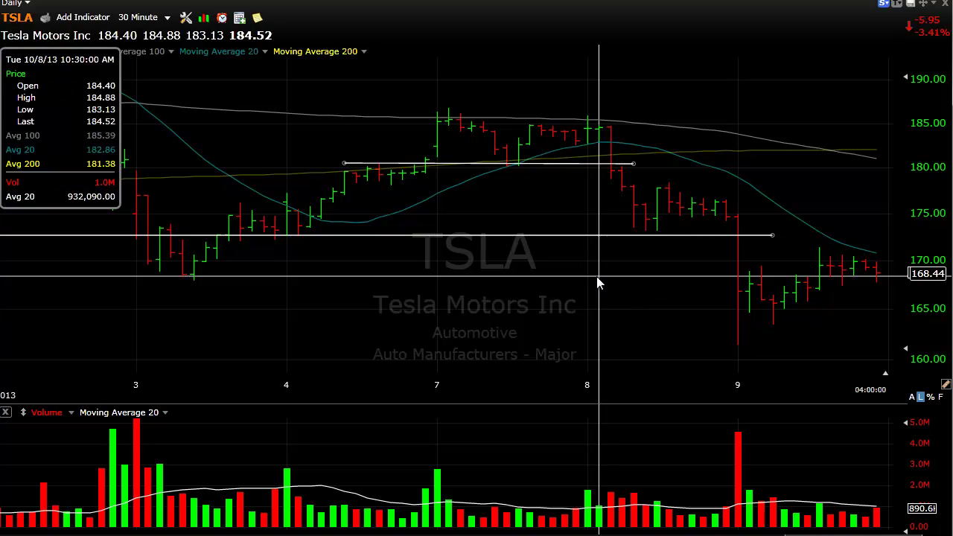
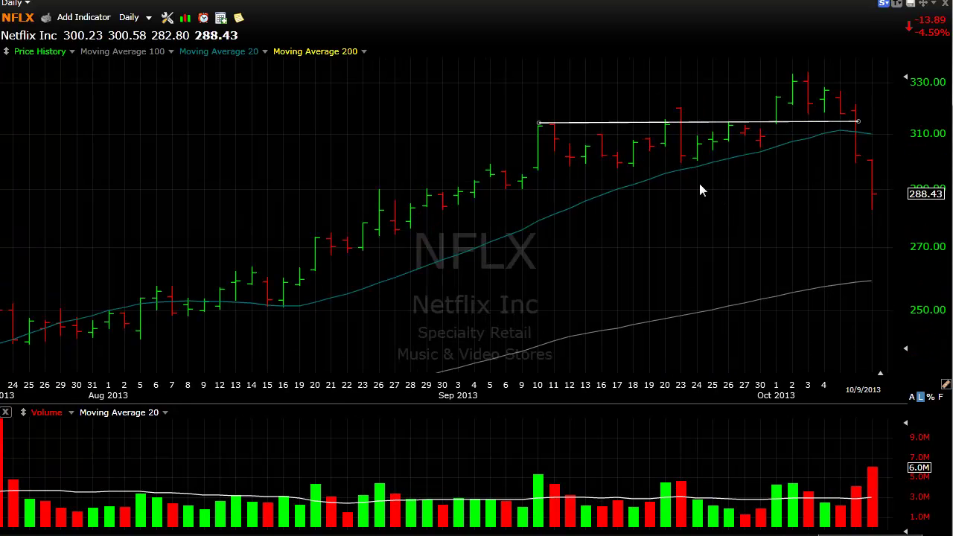
# Examine the daily NFLX bars around the horizontal line running from September 10 to the October breakdown
pyautogui.scroll(2, 776, 185)
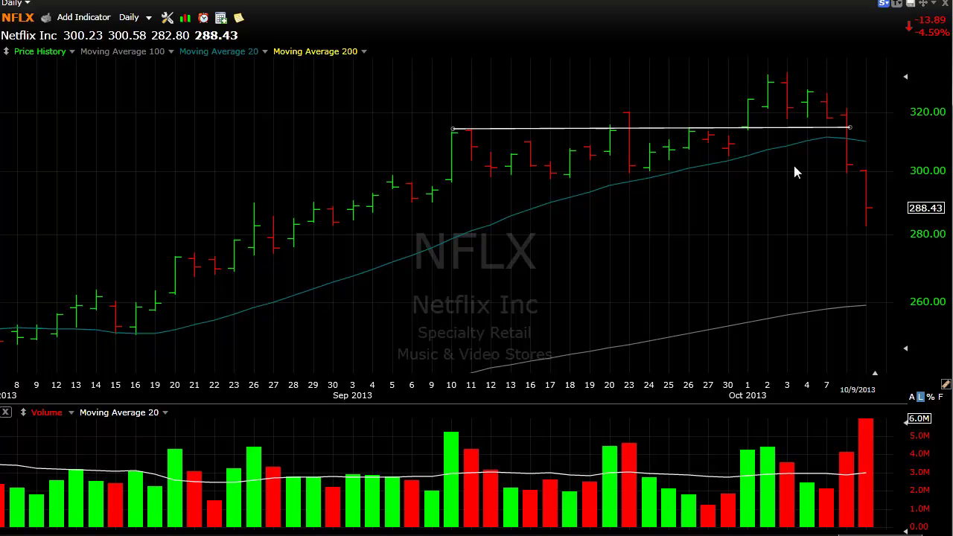
pyautogui.scroll(-2, 797, 162)
pyautogui.moveTo(797, 163); pyautogui.dragTo(865, 129)
pyautogui.moveTo(528, 127); pyautogui.dragTo(832, 151)
# Switch the NFLX chart to the 30-minute timeframe and examine price action from early September to October 9
pyautogui.press('Down')
pyautogui.press('Down')
pyautogui.press('Down')
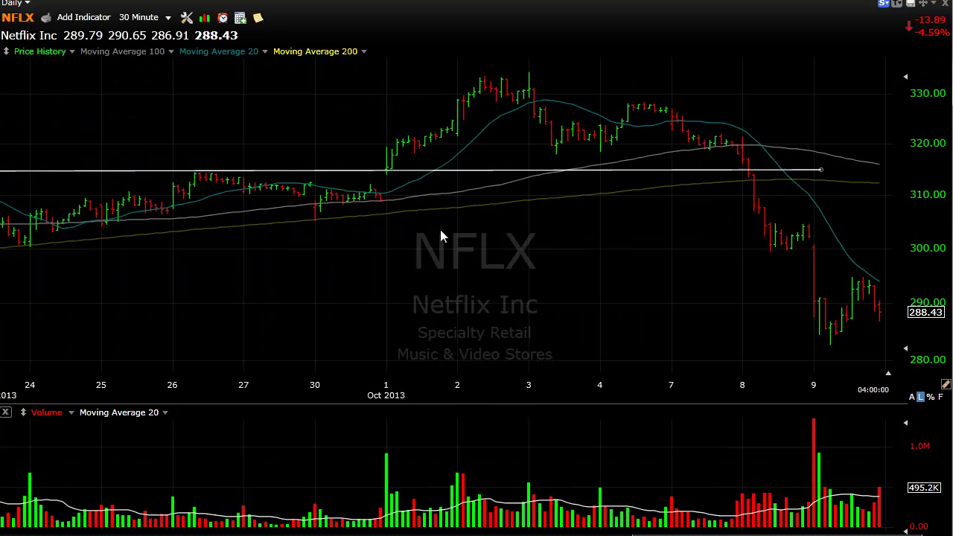
pyautogui.scroll(-2, 439, 228)
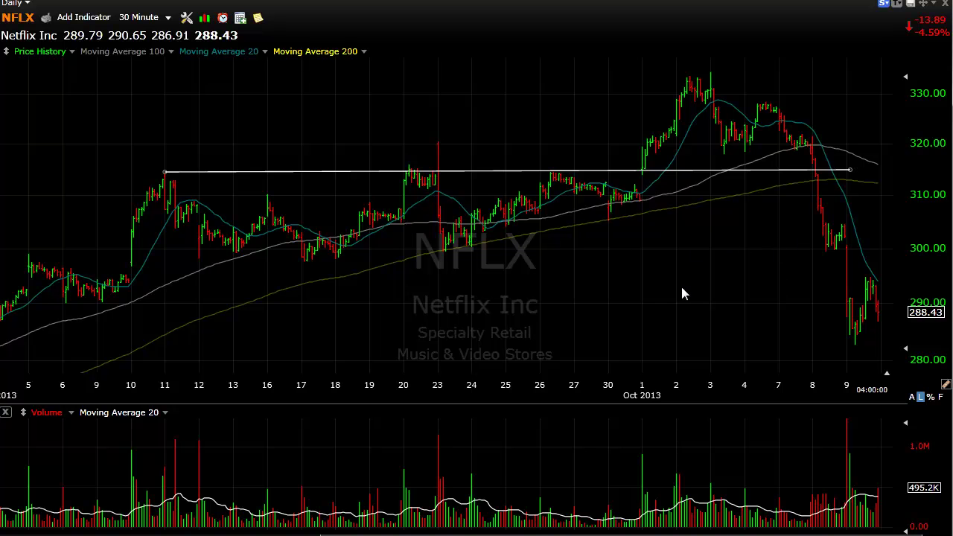
# Rescale the NFLX volume axis to fit the tall October 9 bar, and compare it with the September volume spikes
pyautogui.moveTo(194, 447); pyautogui.dragTo(440, 459)
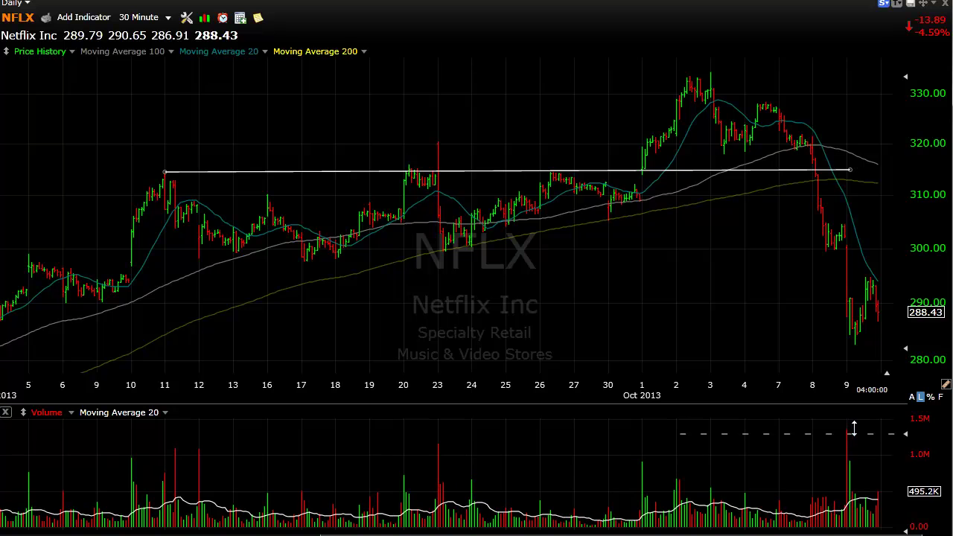
pyautogui.moveTo(852, 432); pyautogui.dragTo(818, 466)
pyautogui.moveTo(809, 505); pyautogui.dragTo(815, 501)
pyautogui.scroll(5, 781, 194)
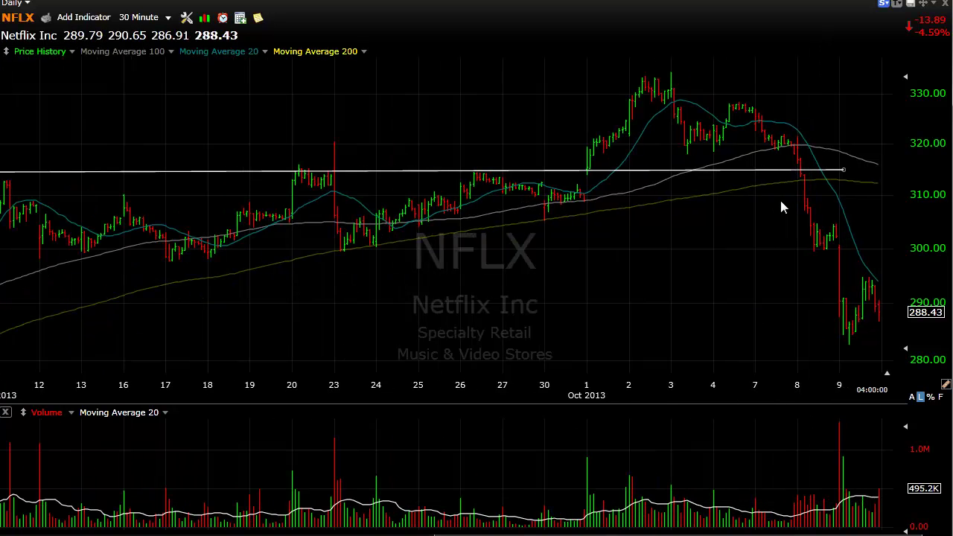
# Draw a horizontal support line at about 300 under the NFLX consolidation from October 8 to the October 9 open
pyautogui.scroll(2, 686, 208)
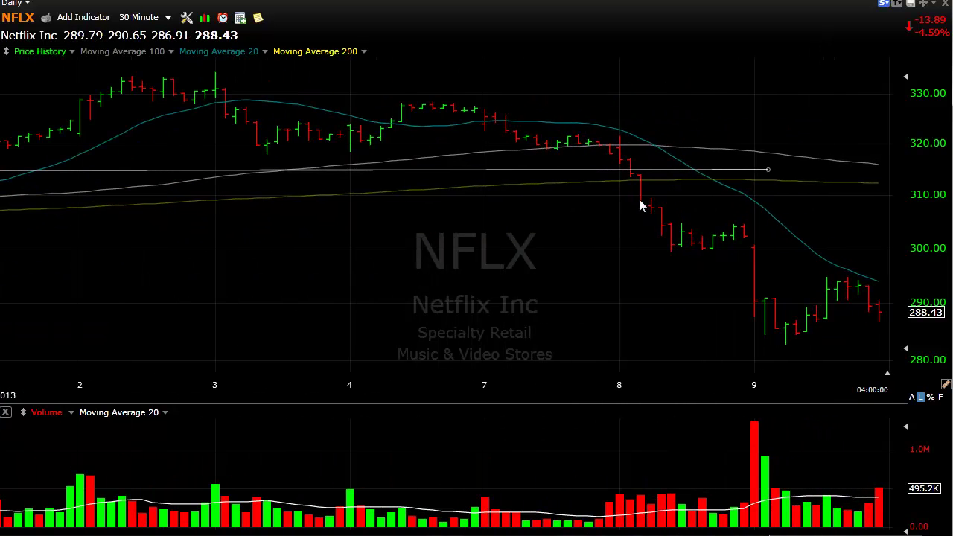
pyautogui.moveTo(645, 195); pyautogui.dragTo(747, 255)
pyautogui.moveTo(755, 264); pyautogui.dragTo(805, 253)
pyautogui.moveTo(778, 261)
pyautogui.mouseDown()
pyautogui.moveTo(805, 240)
pyautogui.moveTo(792, 248)
pyautogui.mouseUp()
pyautogui.scroll(-1, 591, 301)
pyautogui.scroll(-1, 631, 282)
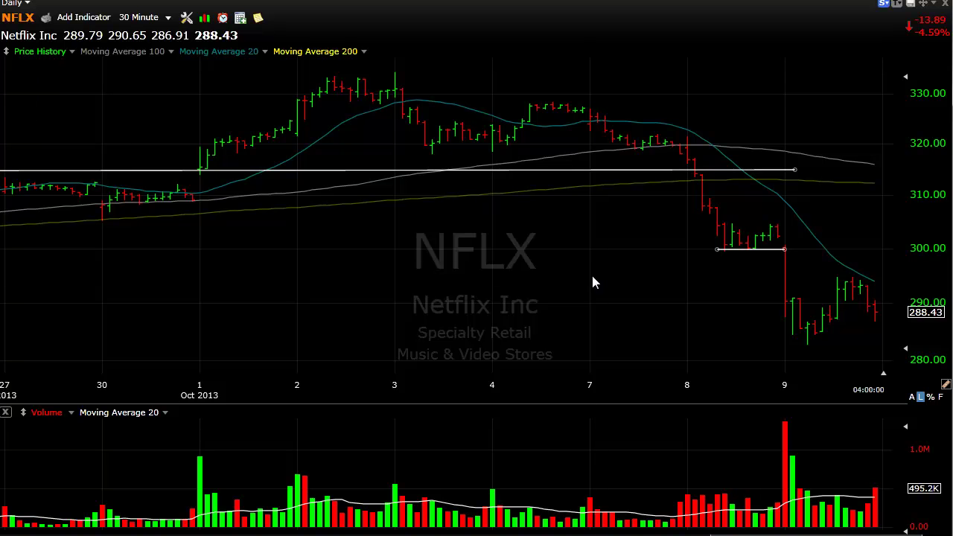
# Switch the NFLX chart back to daily bars and examine the September base, the October breakout and its failure
pyautogui.press('d')
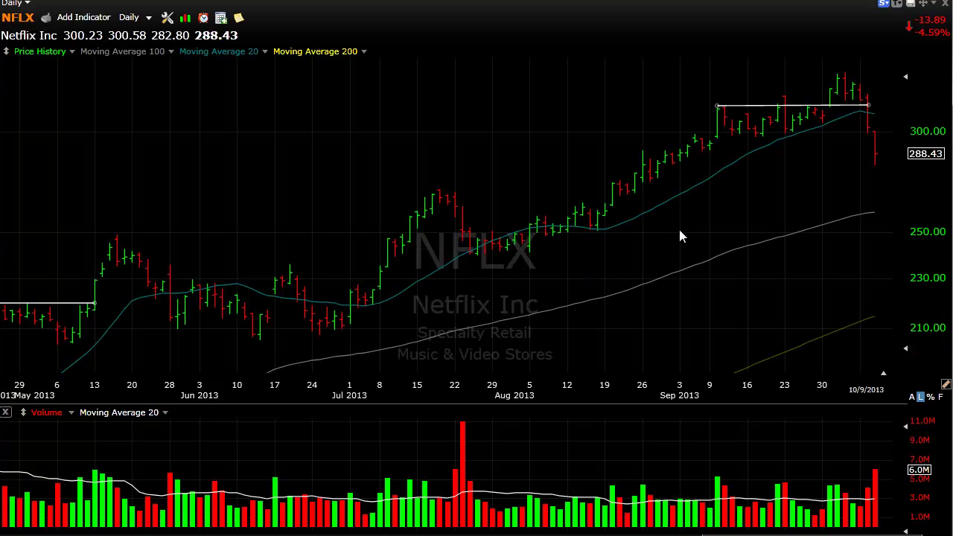
pyautogui.scroll(-1, 681, 223)
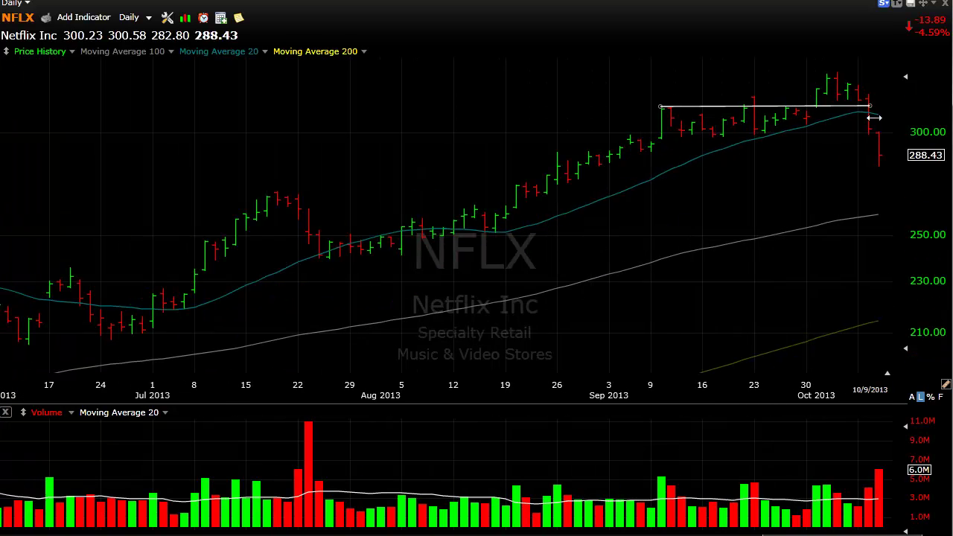
pyautogui.scroll(2, 808, 143)
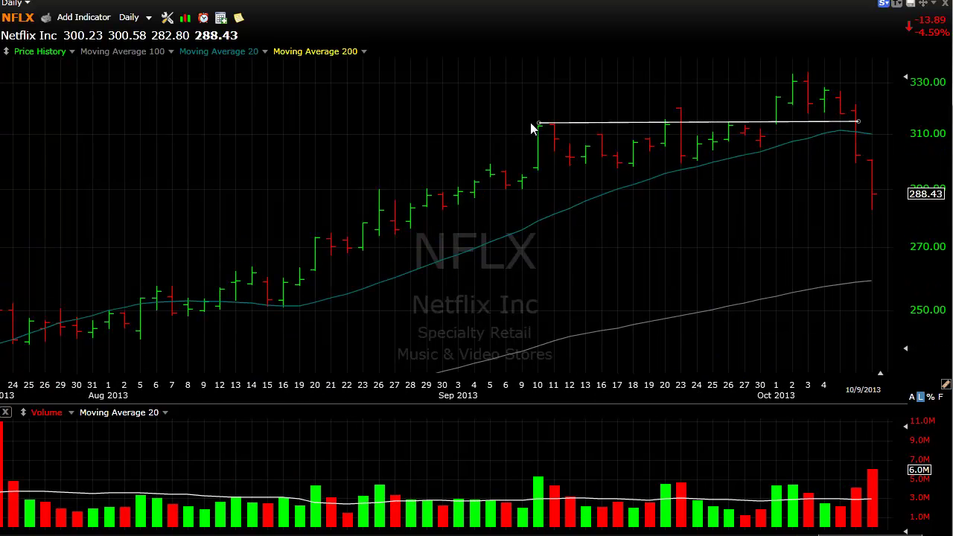
pyautogui.moveTo(496, 132); pyautogui.dragTo(811, 82)
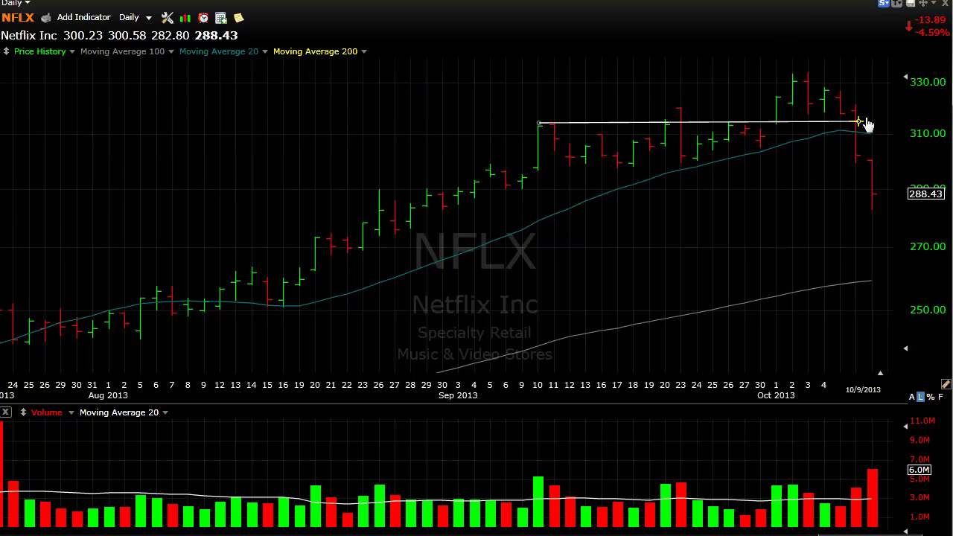